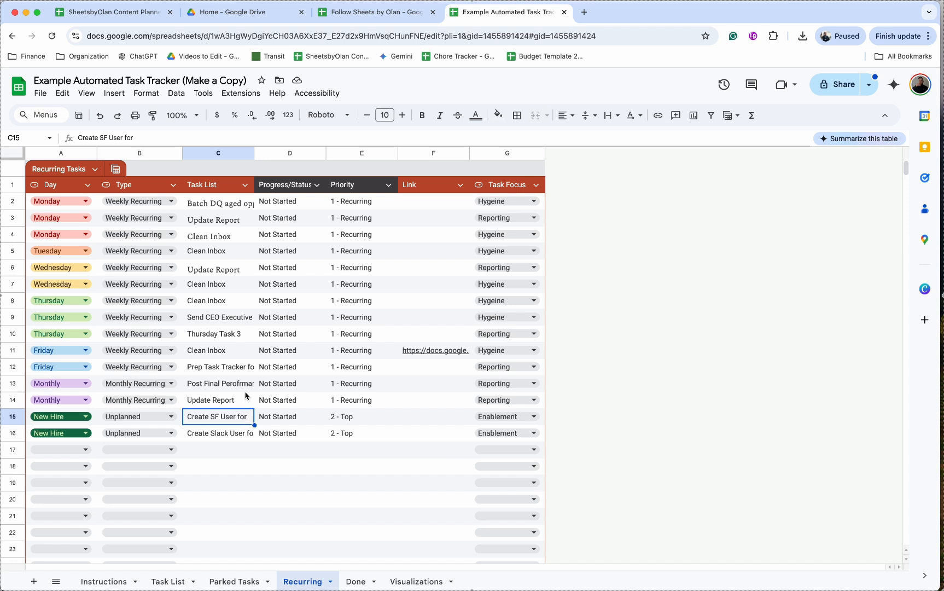
Run the copyNewHireTasks function from New Hire.gs in the spreadsheet's Apps Script project and return to the Task List sheet
left_click(241, 93)
left_click(256, 148)
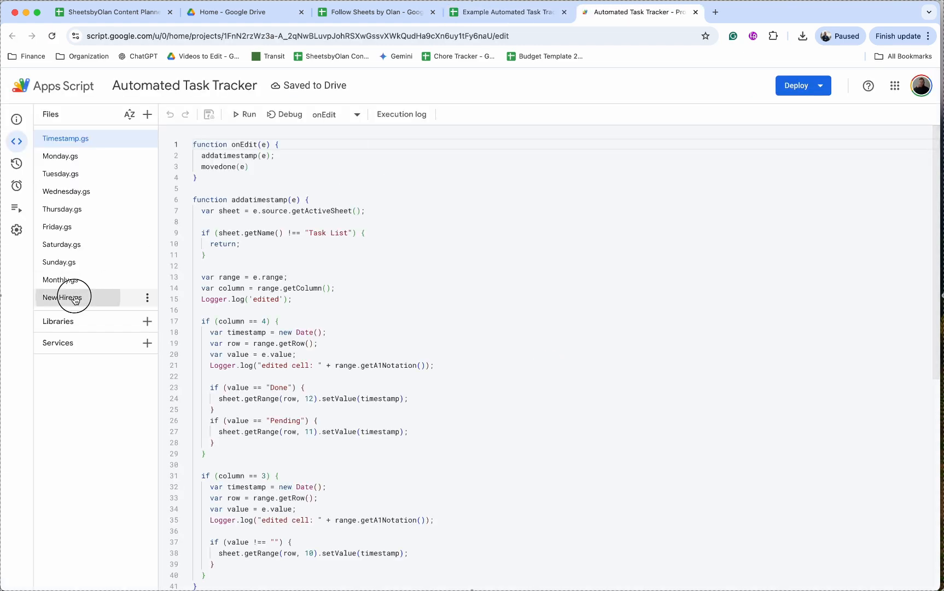
left_click(77, 298)
left_click(245, 115)
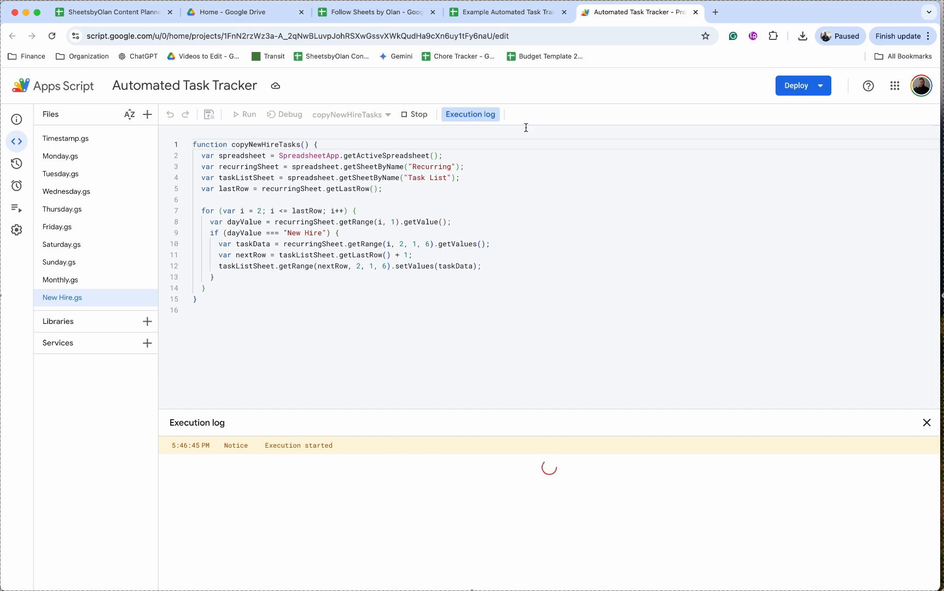
left_click(507, 11)
left_click(168, 581)
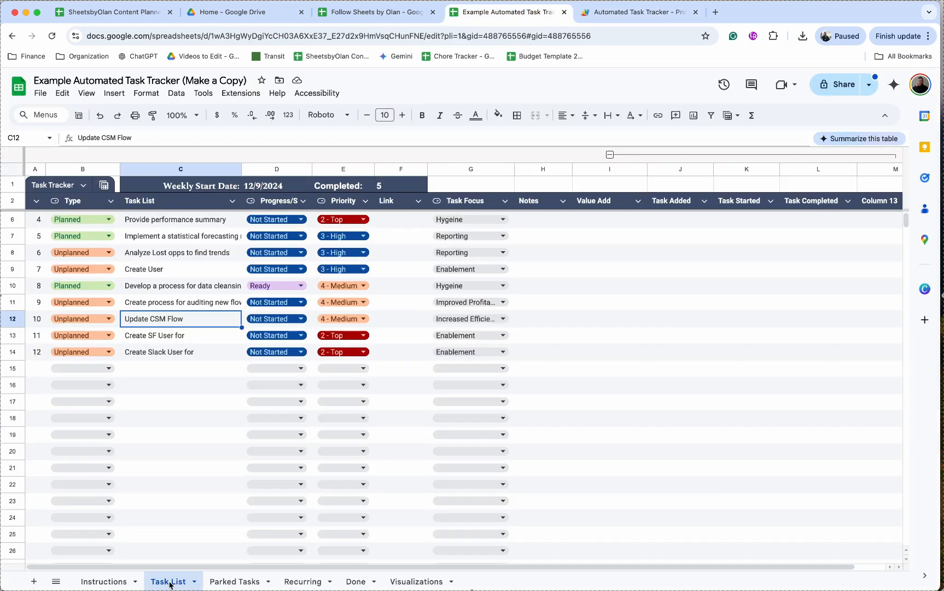
Replace all instances of "for" with "for SheetsbyOlan" in the two new-hire tasks, C13:C14, of the Task List
left_click_drag(172, 335, 173, 359)
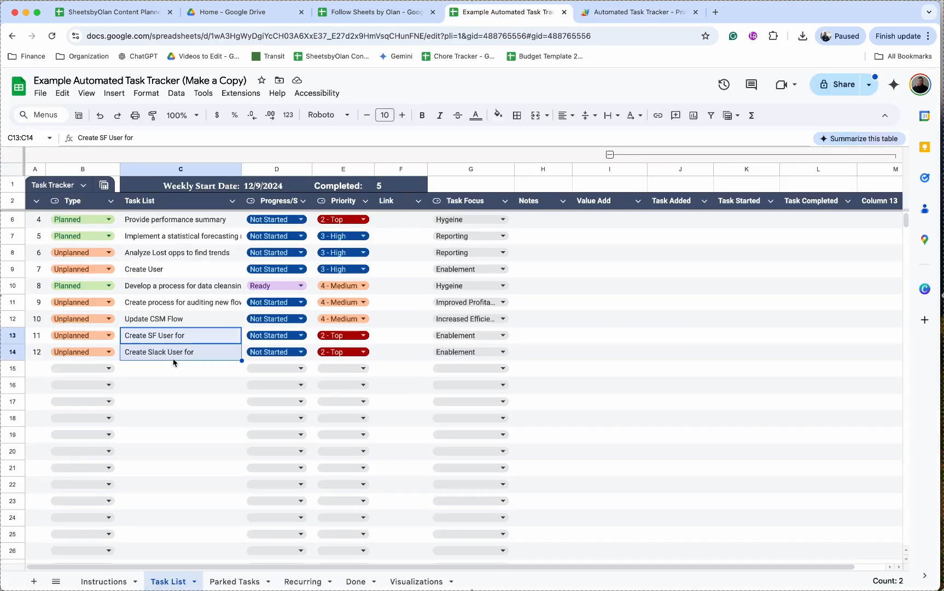
left_click(203, 338)
left_click_drag(202, 338, 203, 354)
left_click(65, 95)
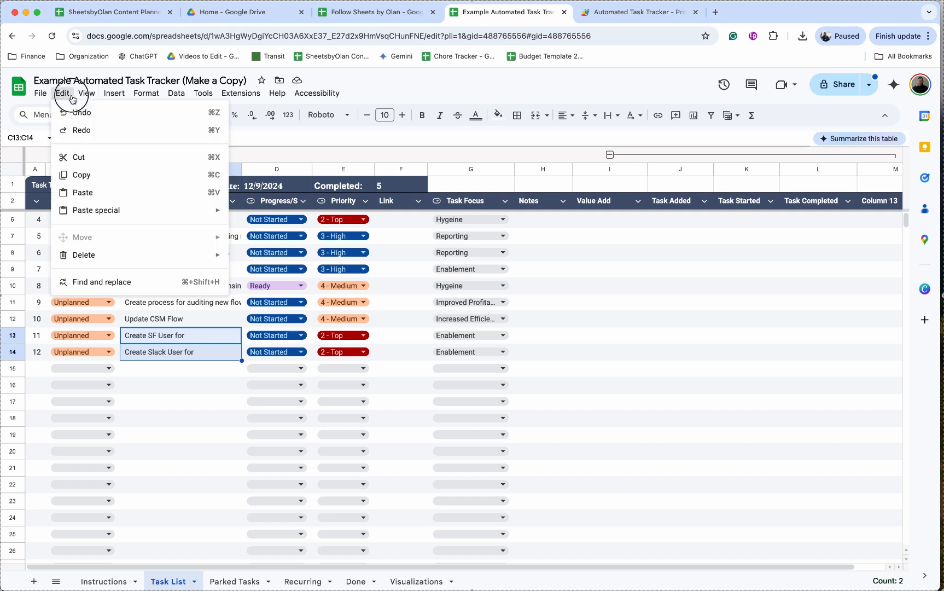
left_click(119, 282)
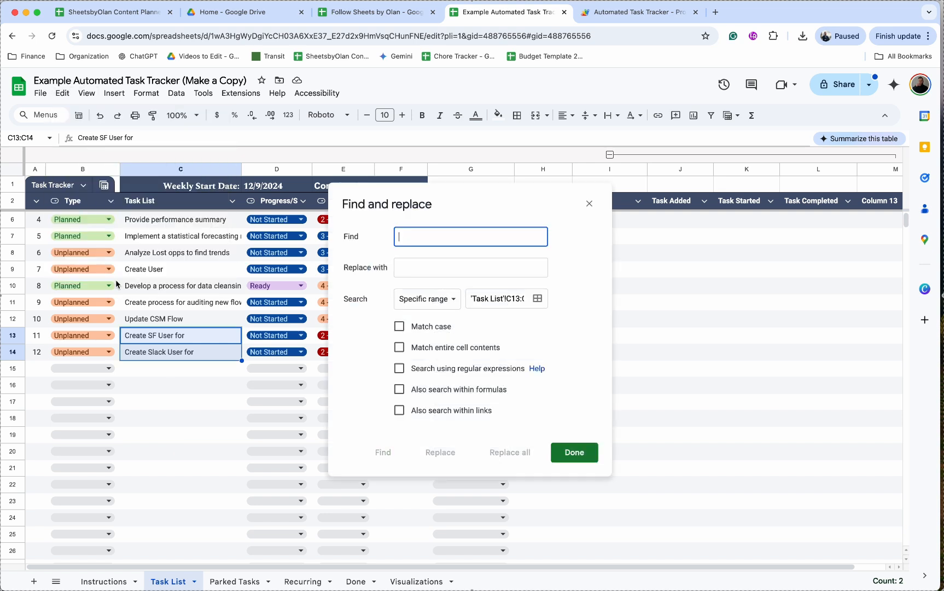
type("for")
key("Tab")
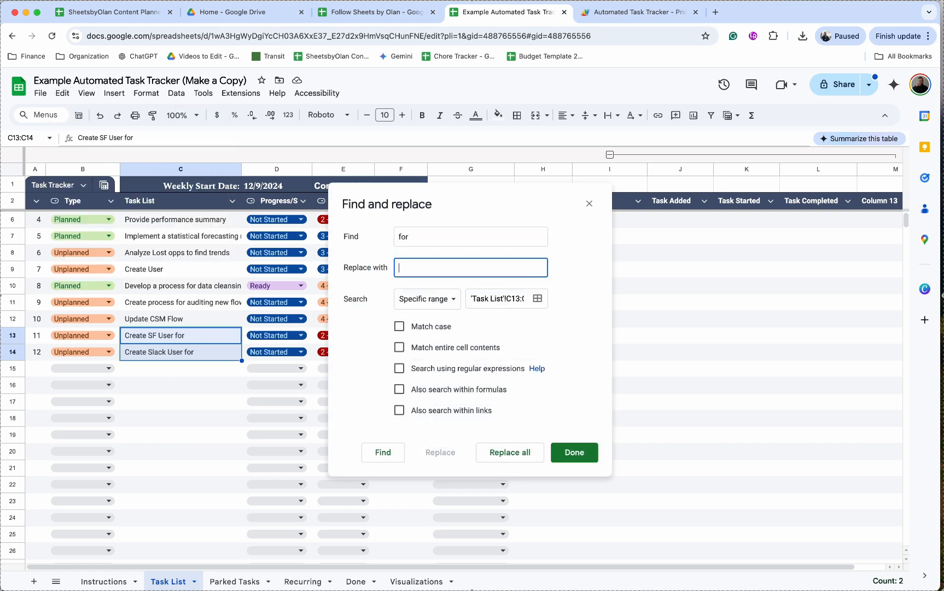
type("for SheetsbyOlan")
left_click(506, 458)
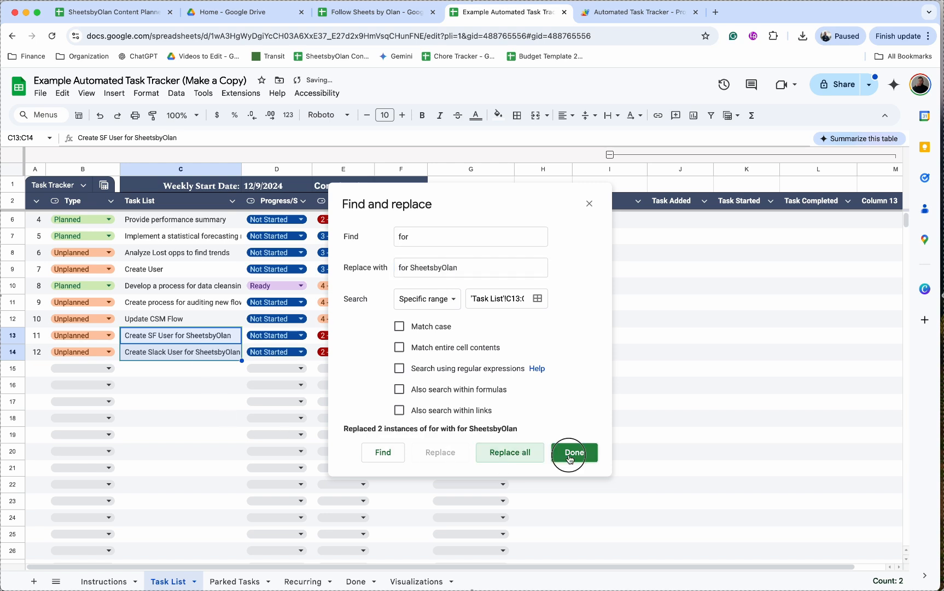
left_click(570, 454)
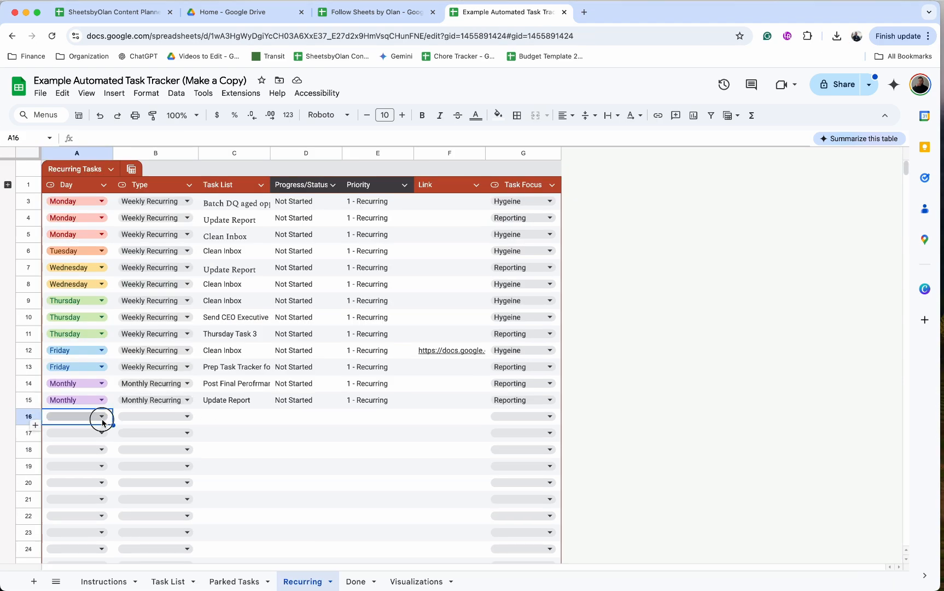
Add a dark green "New Hire" option to the Day column's dropdown in the Recurring Tasks table
left_click(101, 418)
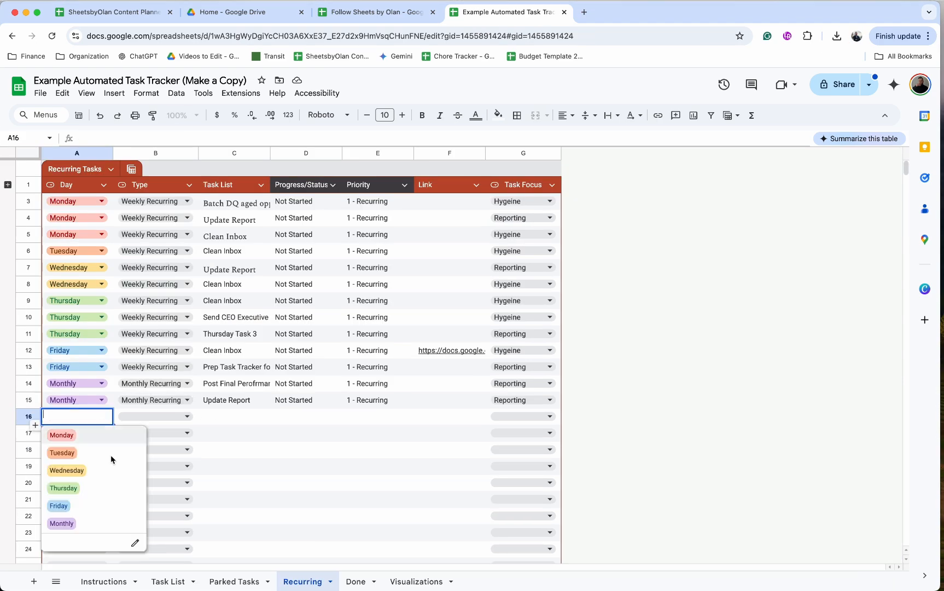
left_click(135, 544)
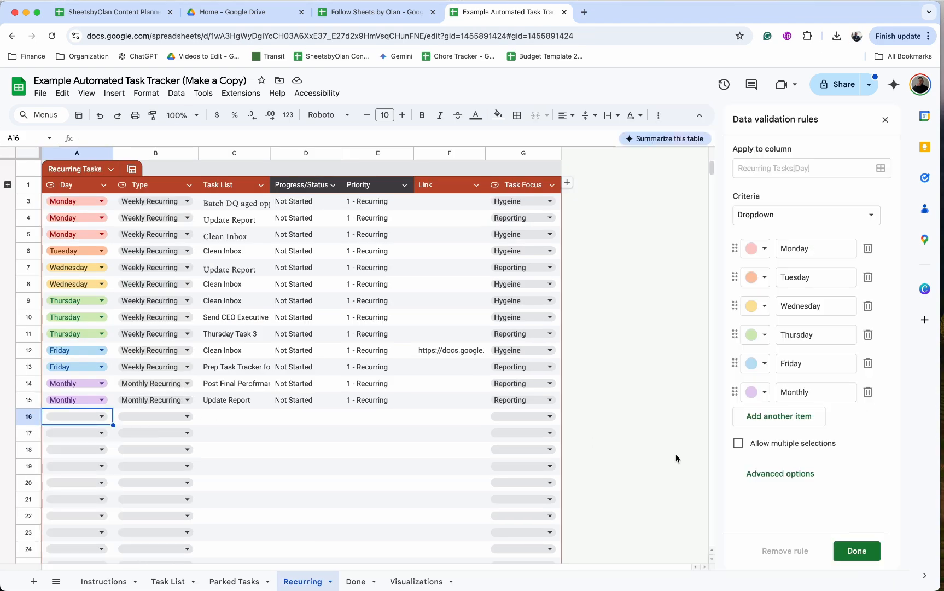
left_click(786, 418)
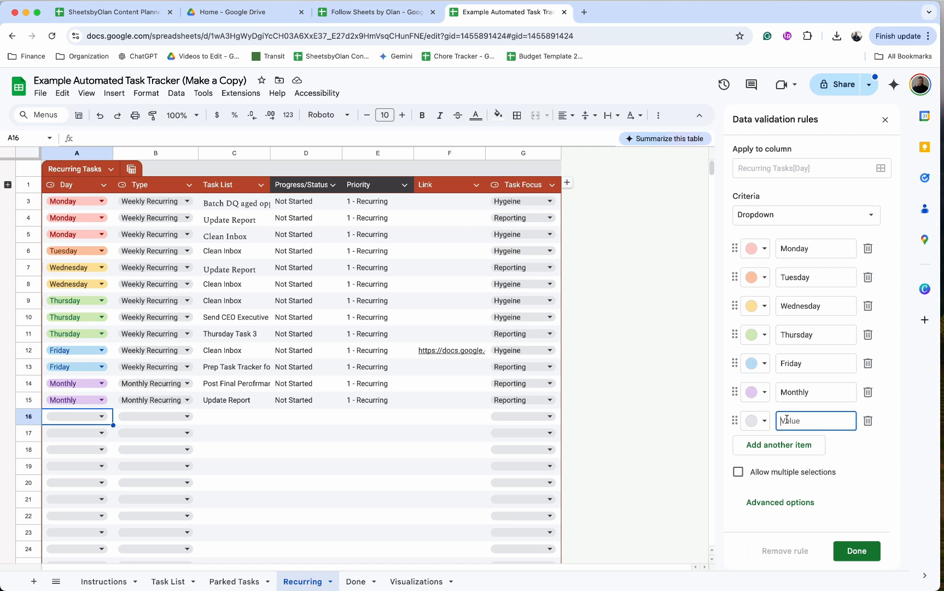
type("New Hire")
left_click(757, 418)
left_click(833, 478)
left_click(863, 553)
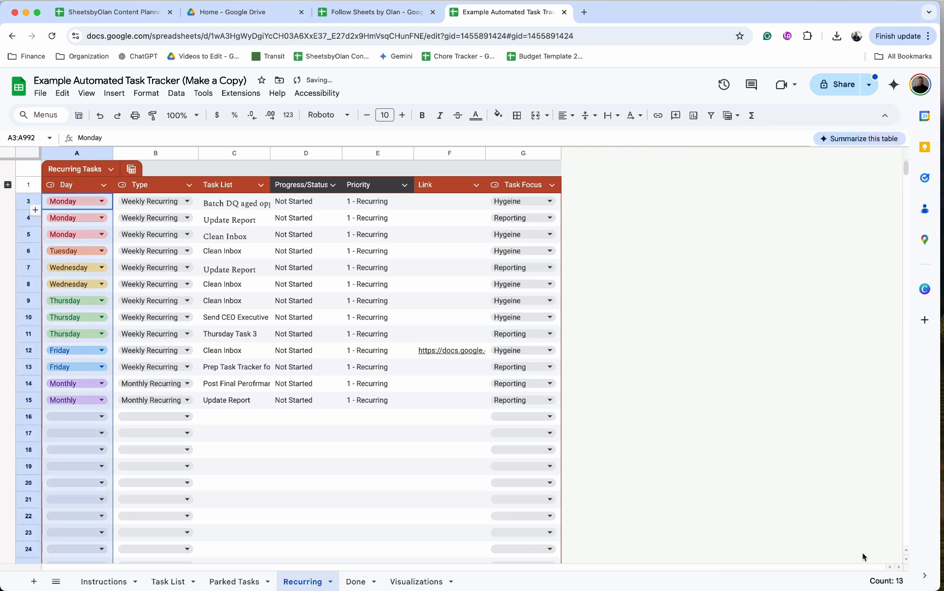
Set the Day of rows 16 and 17 to New Hire
left_click(101, 416)
left_click(84, 540)
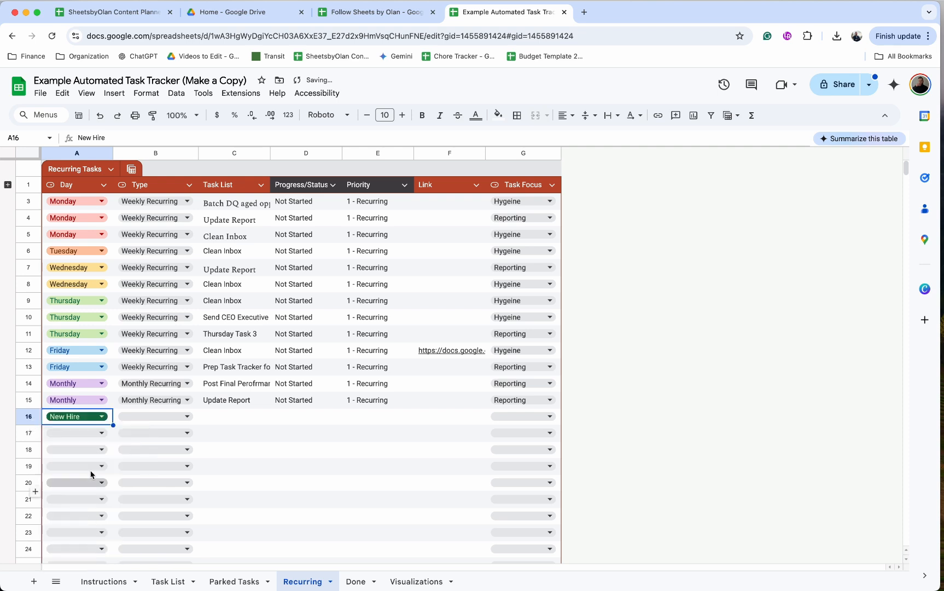
left_click(102, 432)
left_click(73, 557)
Add an "Unplanned" option to the Type column's dropdown in the Recurring Tasks table
left_click(185, 420)
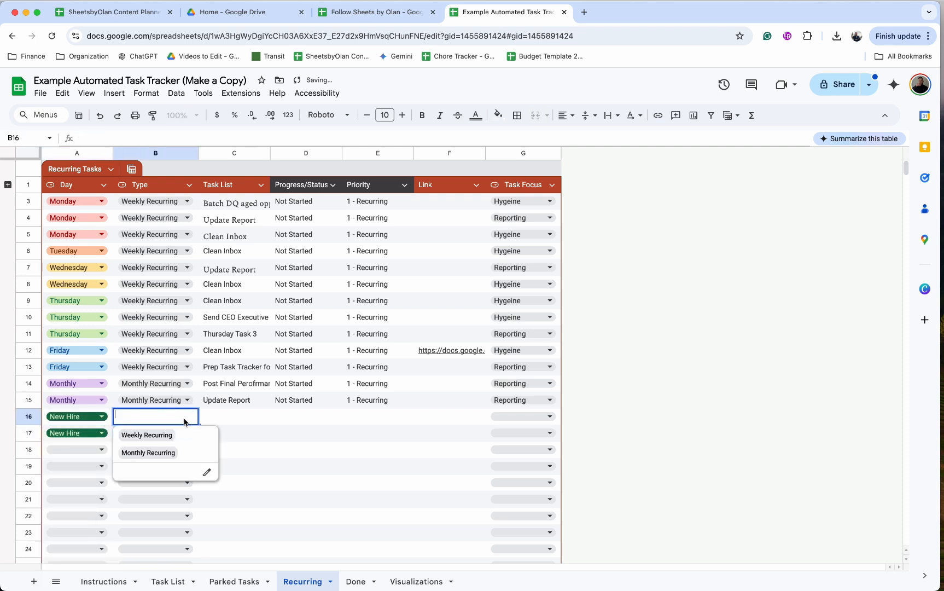
left_click(207, 472)
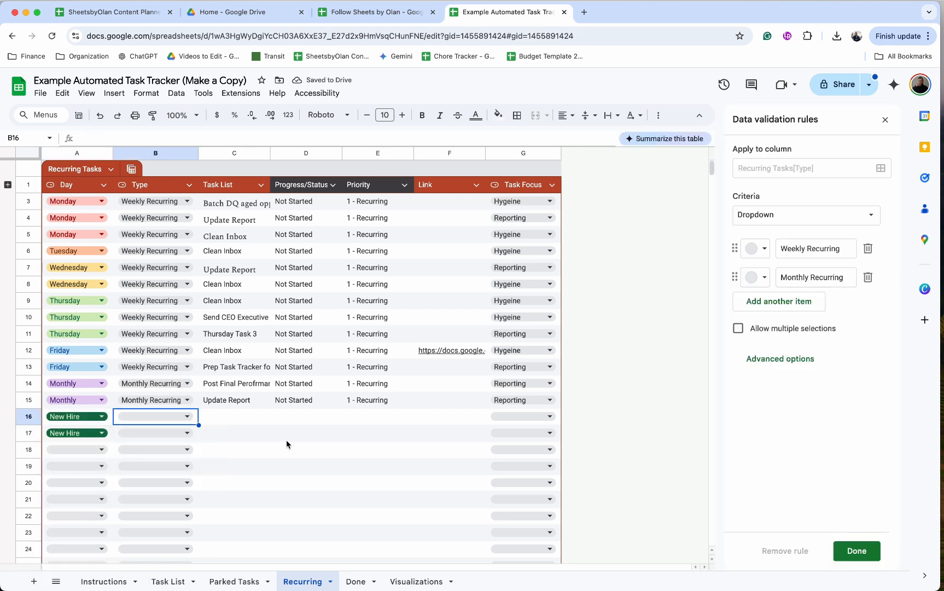
left_click(797, 303)
type("U")
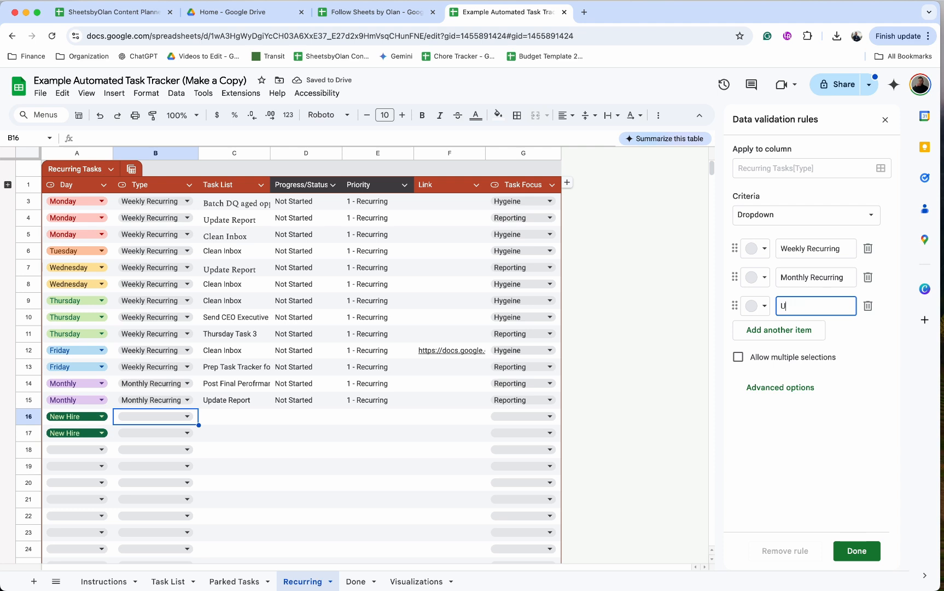
type("nplanned")
left_click(857, 550)
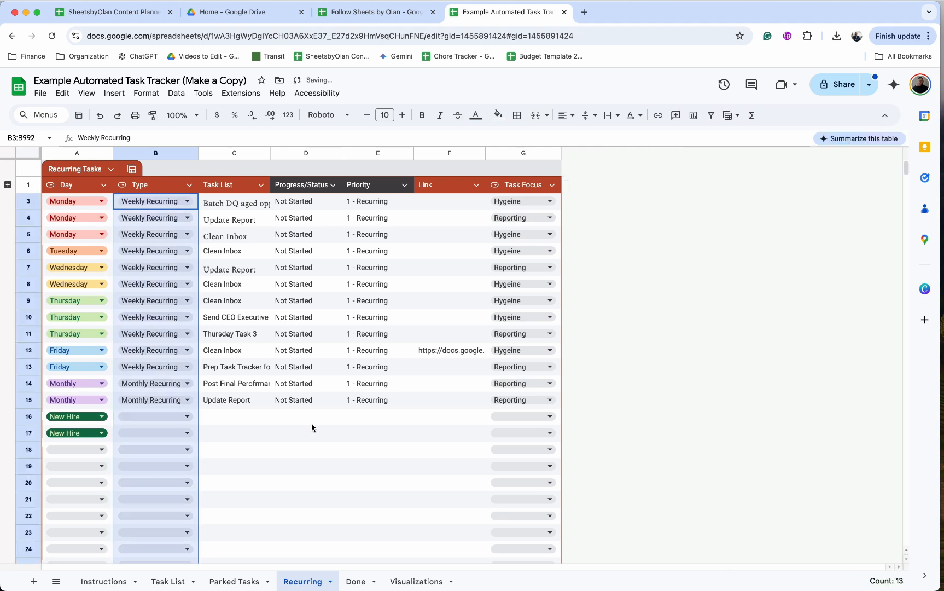
Set the Type of both New Hire rows, 16 and 17, to Unplanned
left_click(184, 416)
left_click(156, 469)
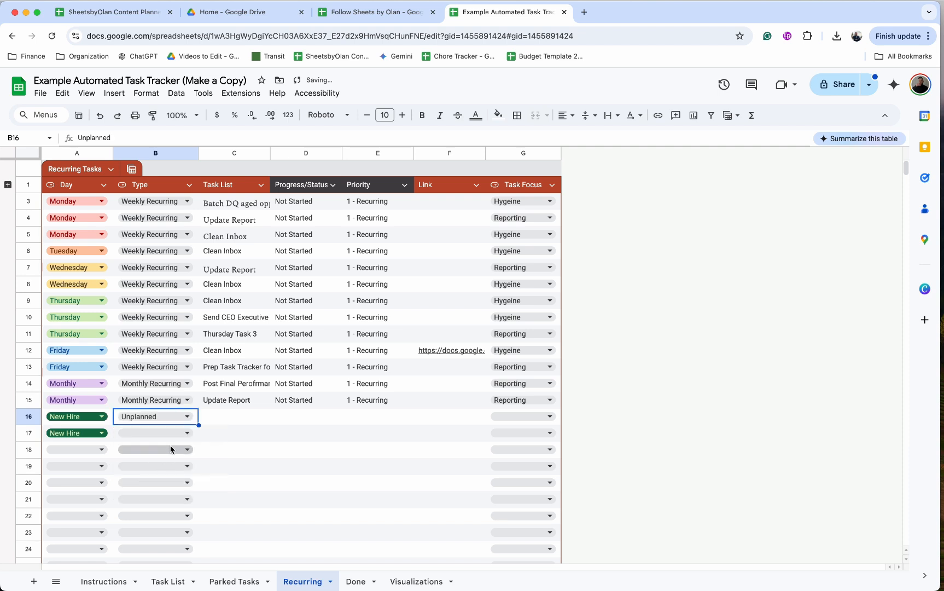
left_click(180, 432)
left_click(164, 485)
Enter the tasks "Create Salesforce User for" in C16 and "Create Slack User for" in C17
left_click(243, 423)
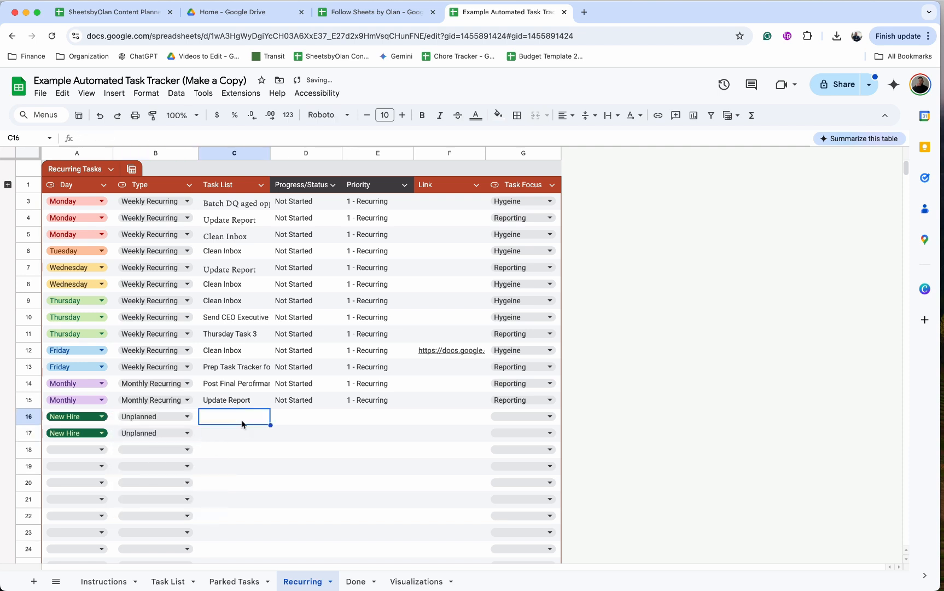
type("Create ")
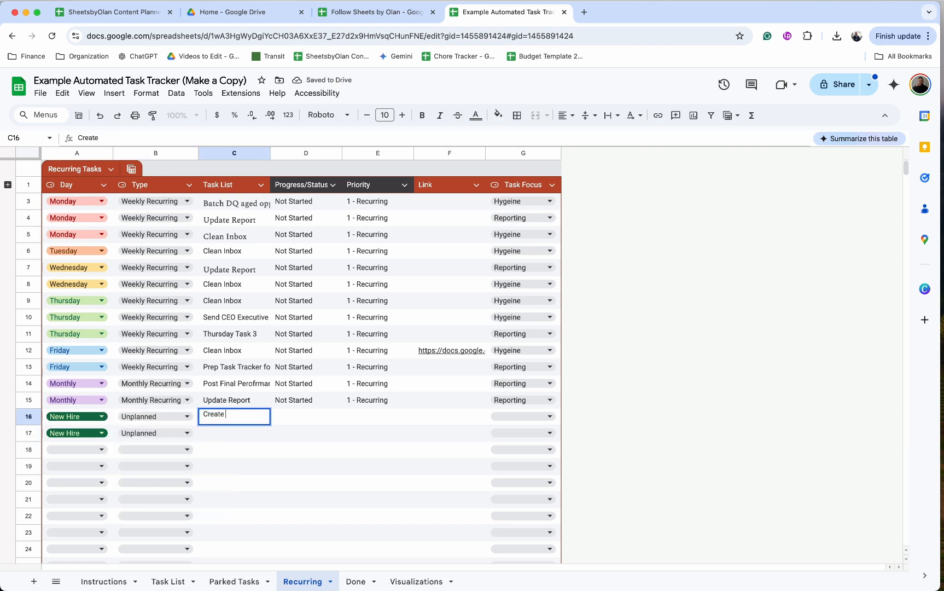
type("Salesforce User")
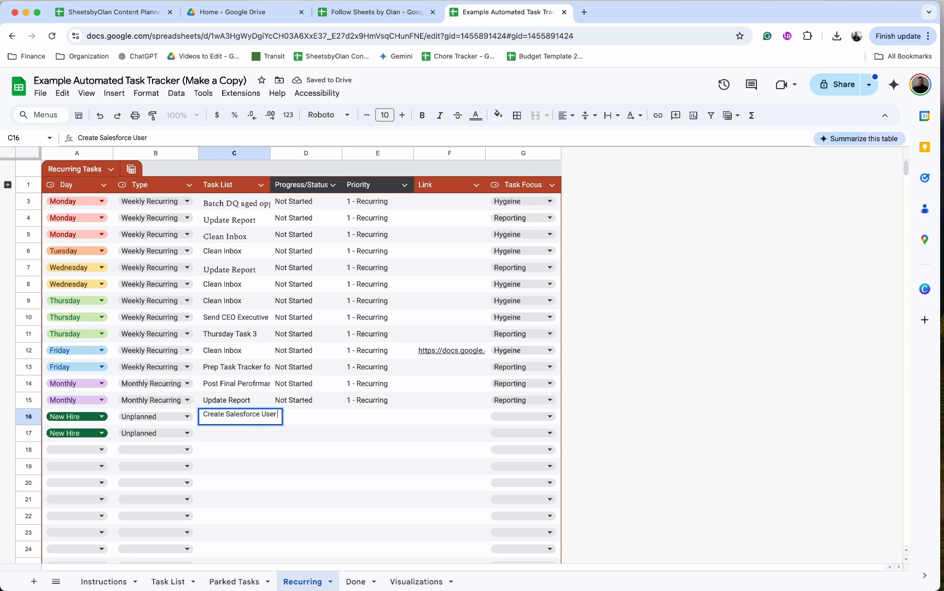
type(" for")
left_click(234, 435)
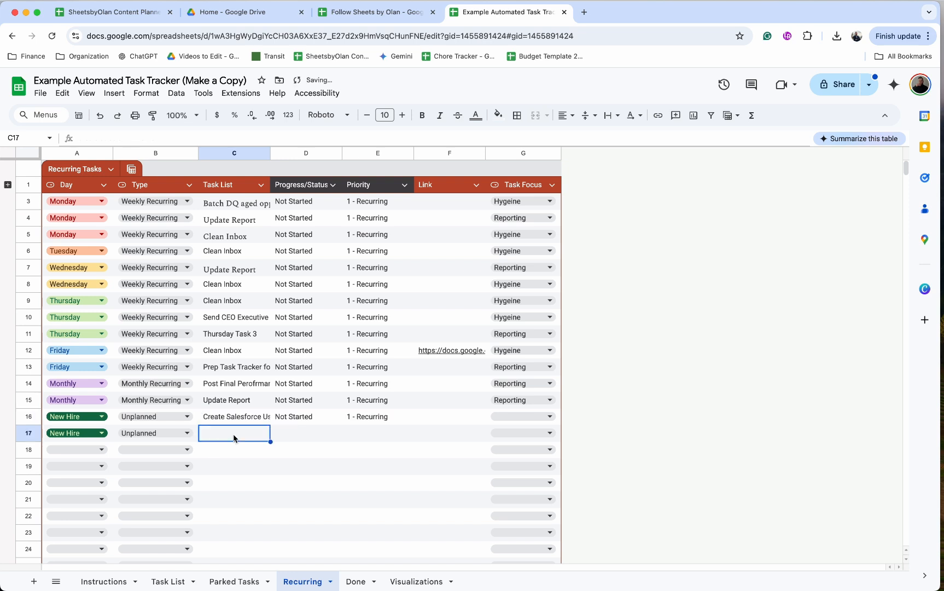
type("Creare")
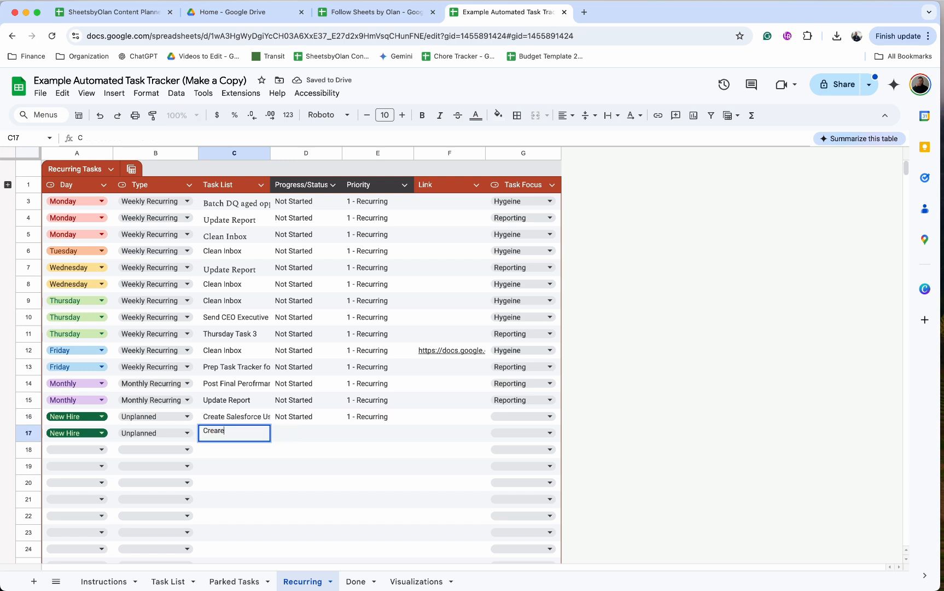
key("BackSpace")
key("BackSpace")
type("te Slack User for")
key("Tab")
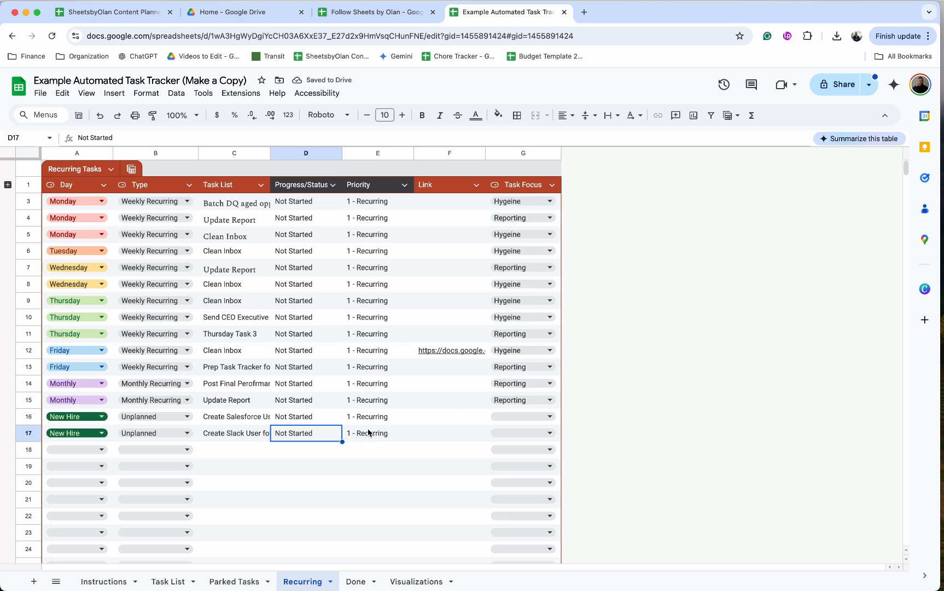
Expand the hidden row 2, then copy D3:E16 and paste it over itself as values only
left_click(368, 433)
left_click(7, 184)
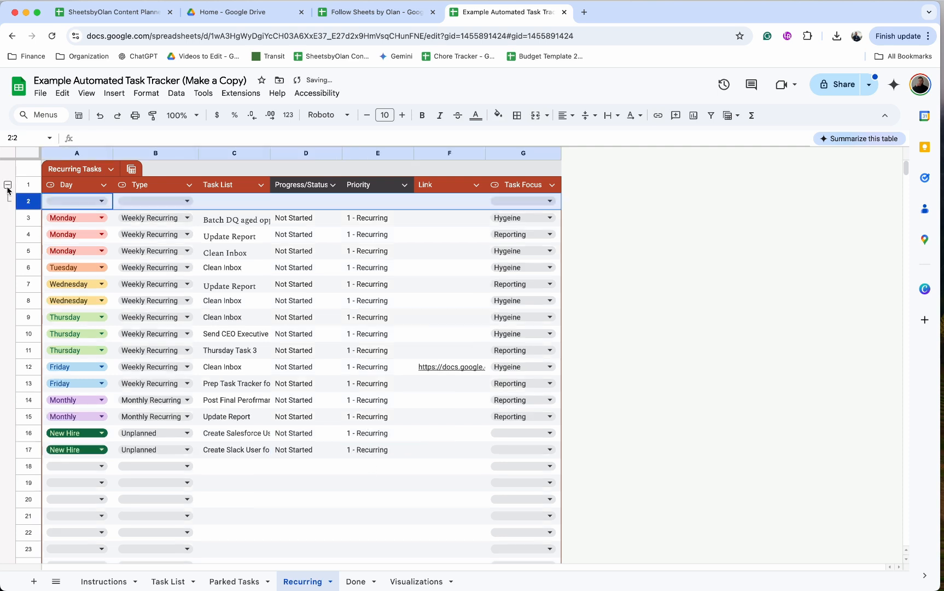
left_click(310, 202)
left_click_drag(308, 216, 375, 435)
key("ctrl+c")
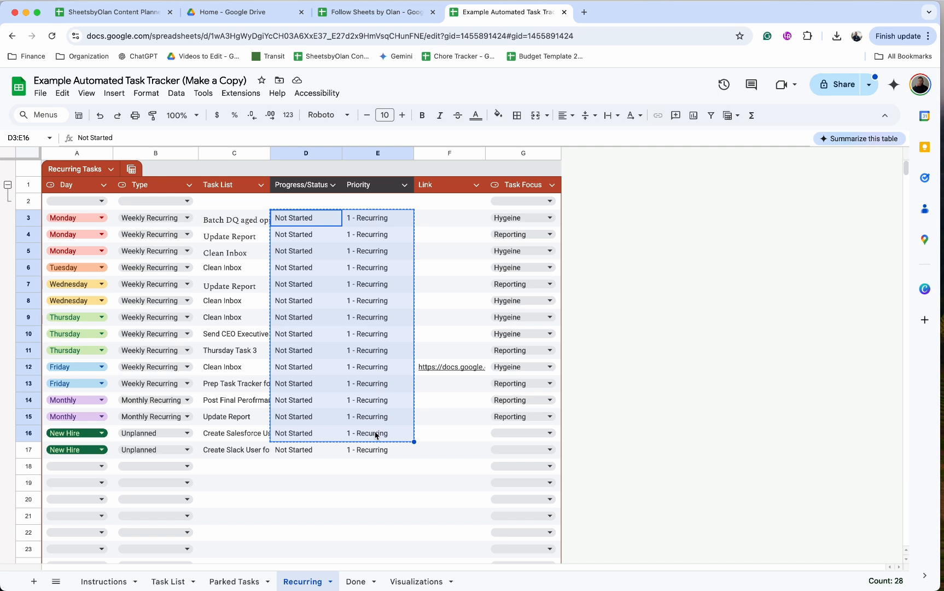
key("ctrl+shift+v")
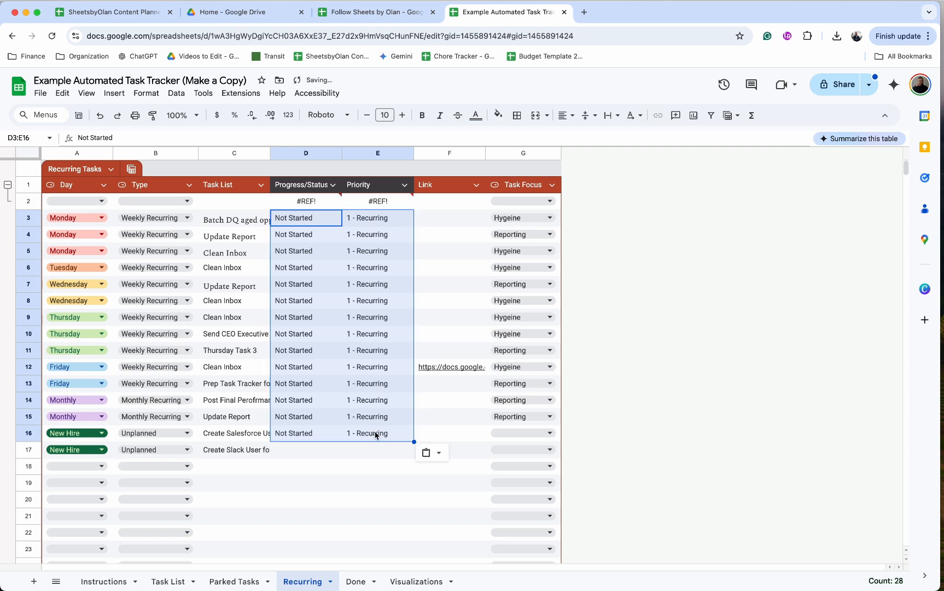
Delete row 2, which holds the array formulas for Progress/Status and Priority
left_click(384, 350)
left_click(312, 201)
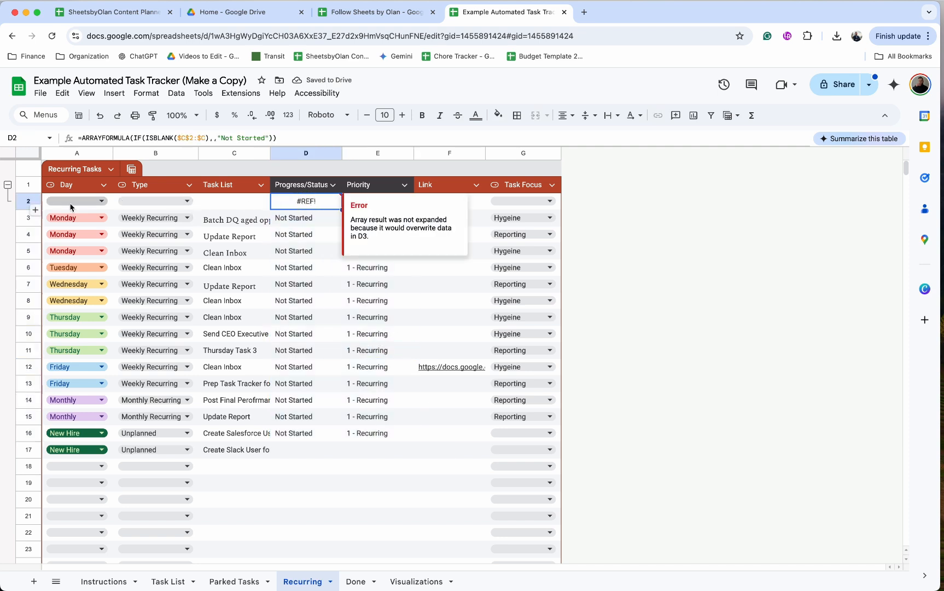
right_click(27, 201)
left_click(71, 327)
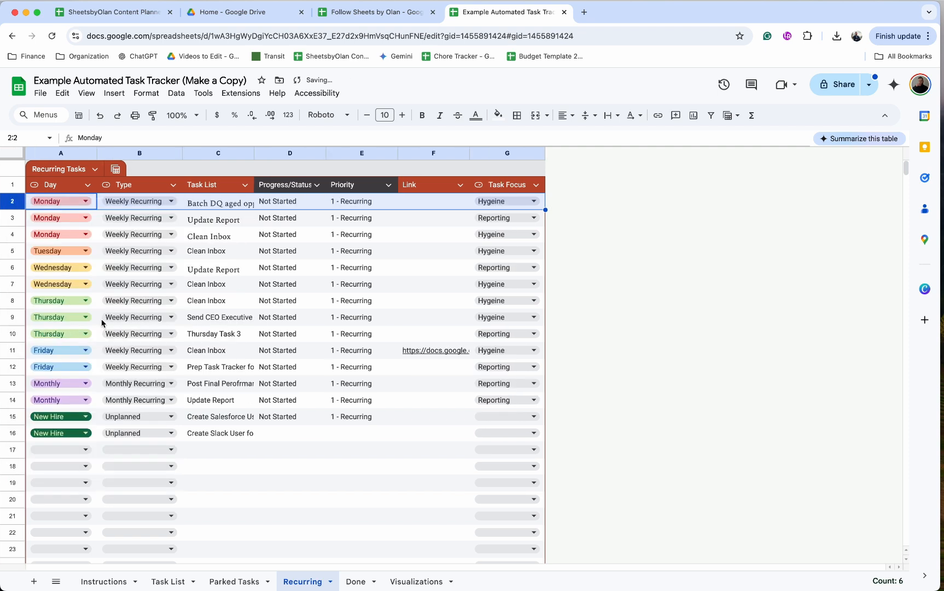
Fill the Not Started status from D15 down to the Create Slack User task in D16
left_click(333, 430)
left_click(331, 405)
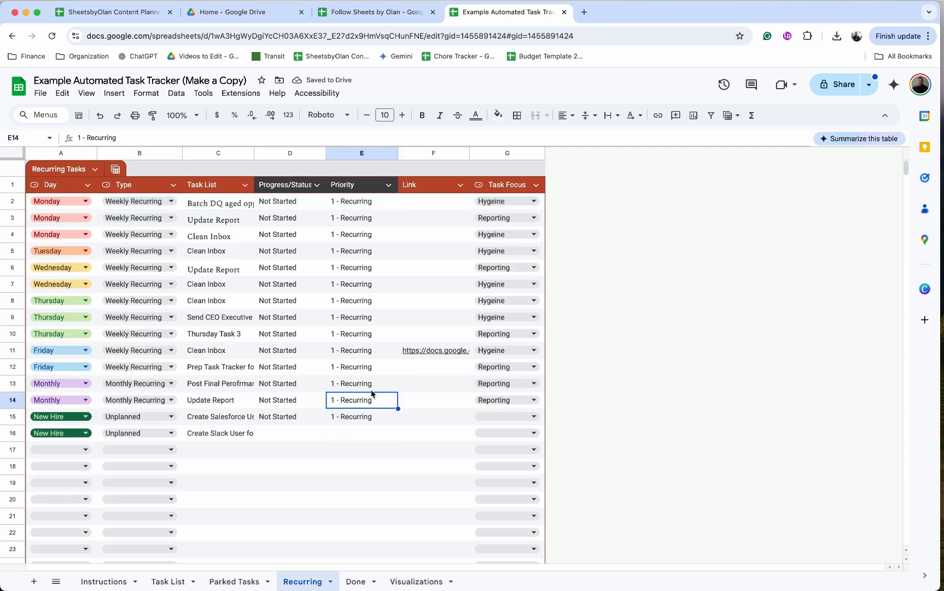
left_click(293, 434)
left_click(299, 420)
left_click_drag(325, 425, 322, 438)
Set the Create Slack User task's priority in E16 to "2 - Top" and check the Priority dropdown options on the Task List sheet
left_click(355, 440)
type("2-")
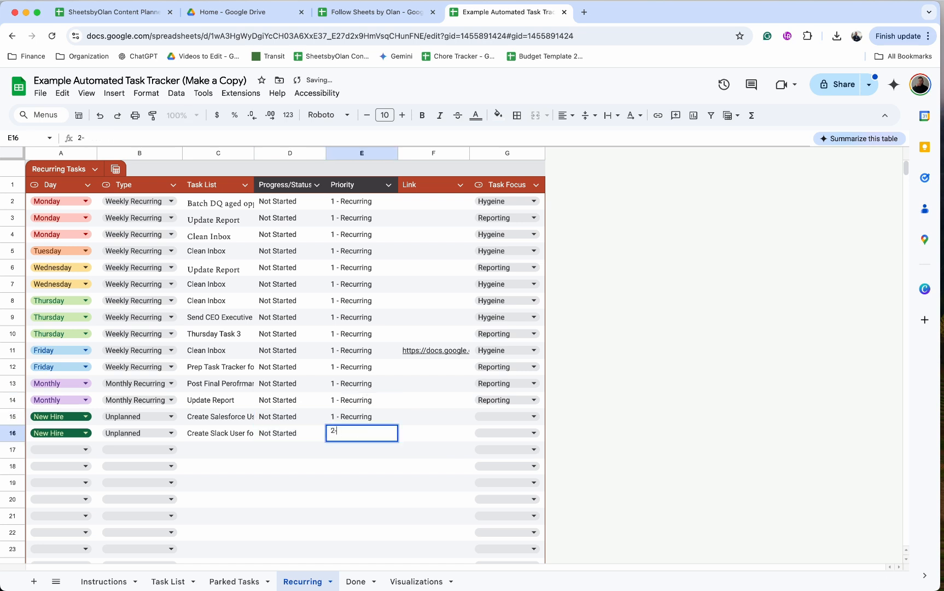
key("BackSpace")
type("- Top")
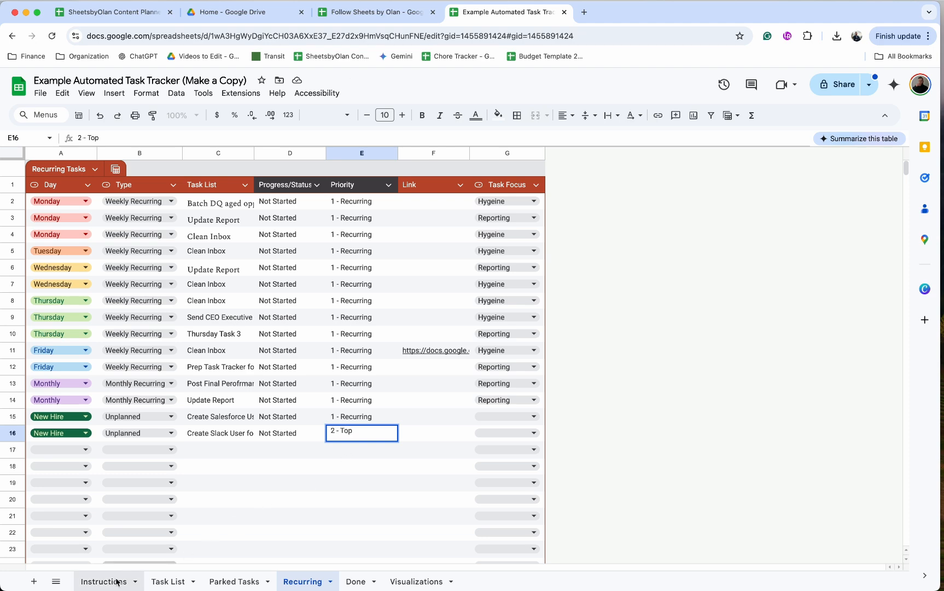
left_click(164, 580)
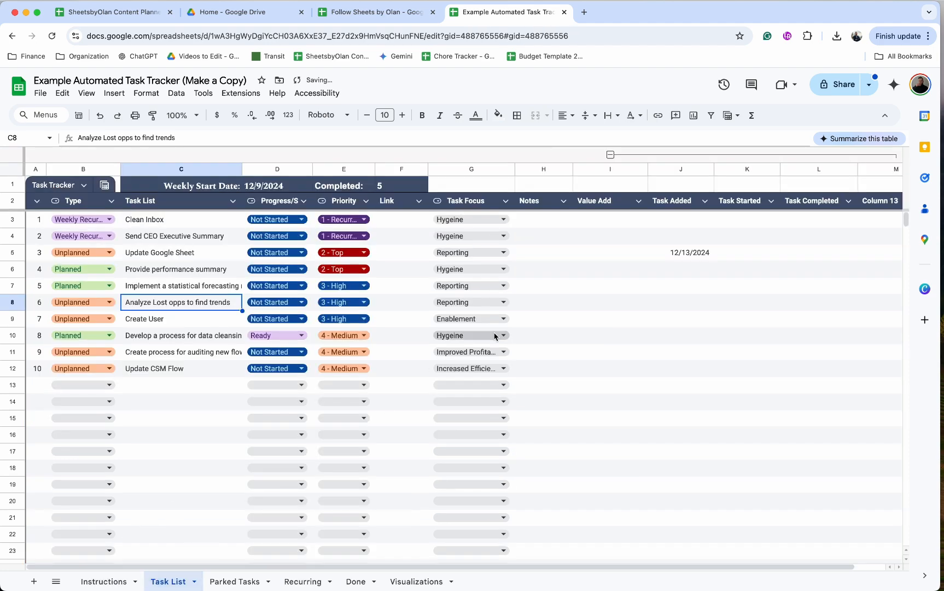
left_click(360, 268)
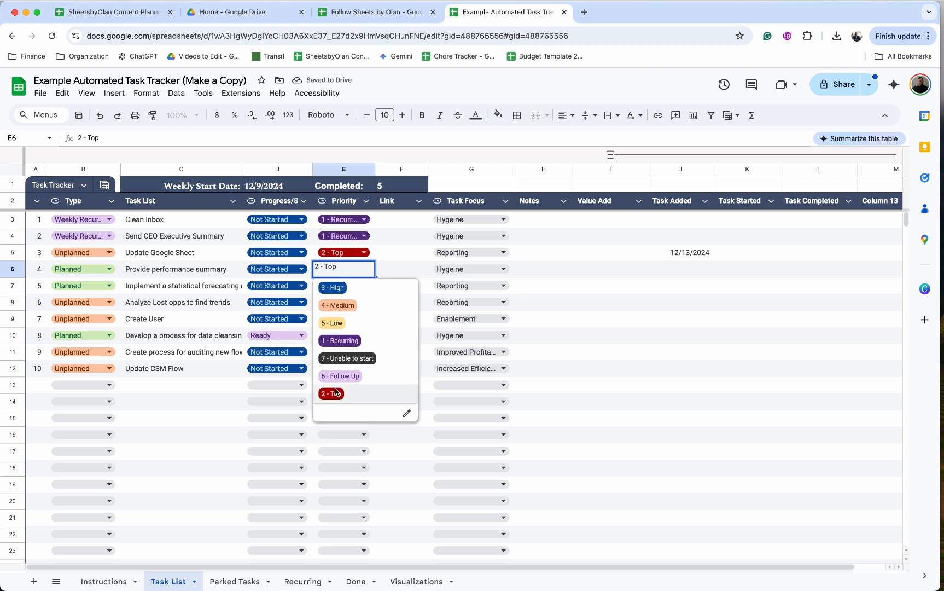
Set the Task Focus of both New Hire tasks on the Recurring sheet, G16 and G15, to Enablement
left_click(336, 391)
left_click(302, 581)
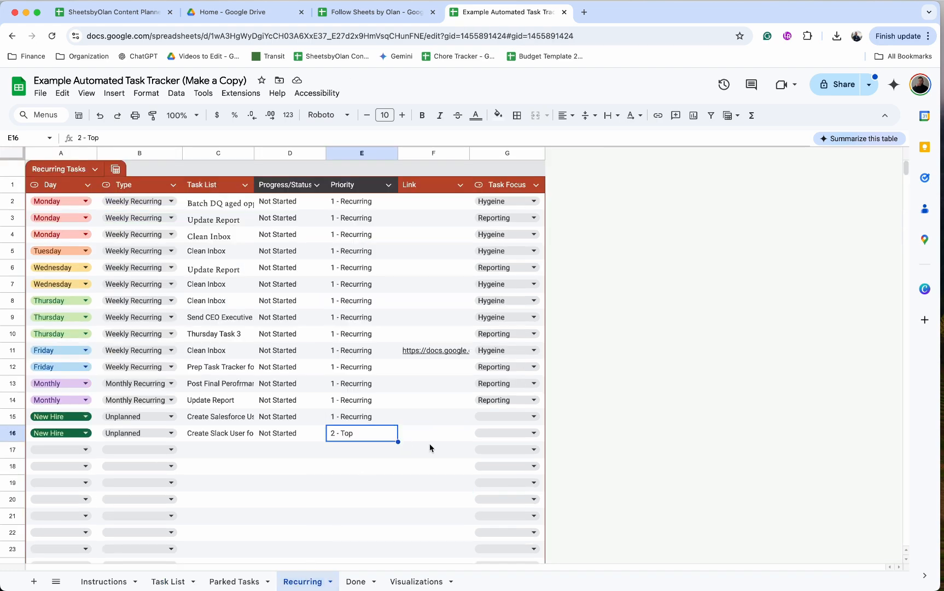
left_click(517, 432)
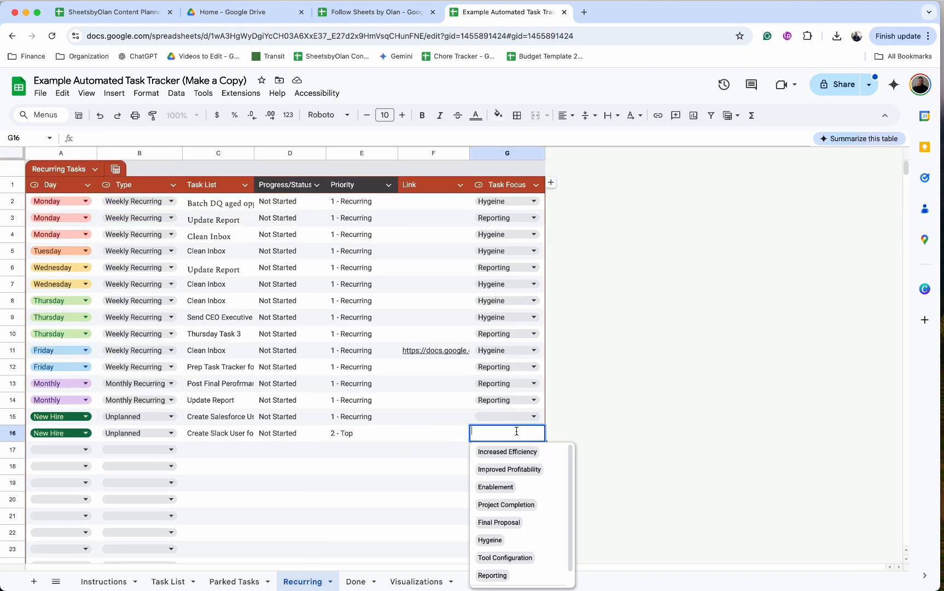
left_click(521, 486)
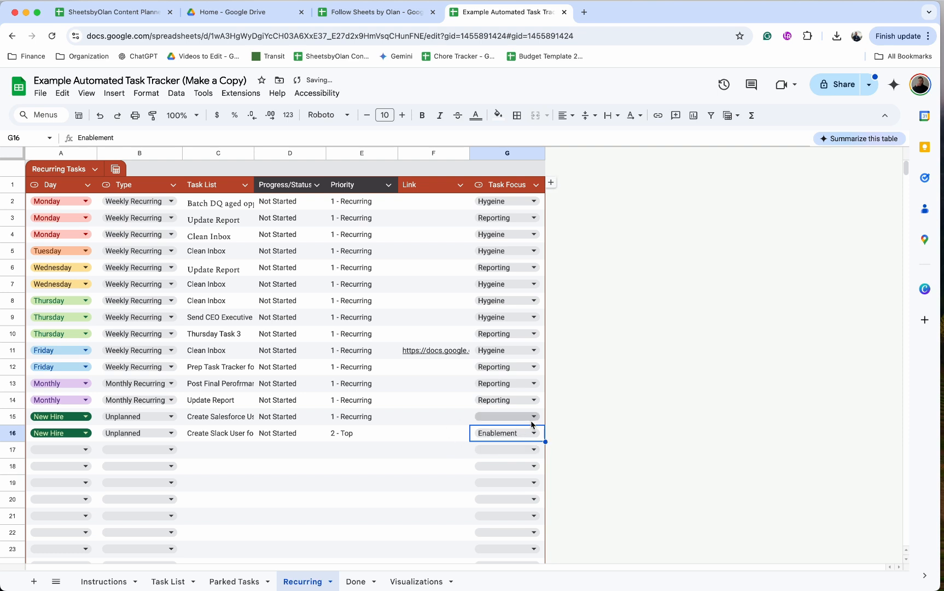
left_click(532, 418)
left_click(503, 466)
Copy the "2 - Top" priority from E16 to the Create Salesforce User task in E15
left_click(371, 434)
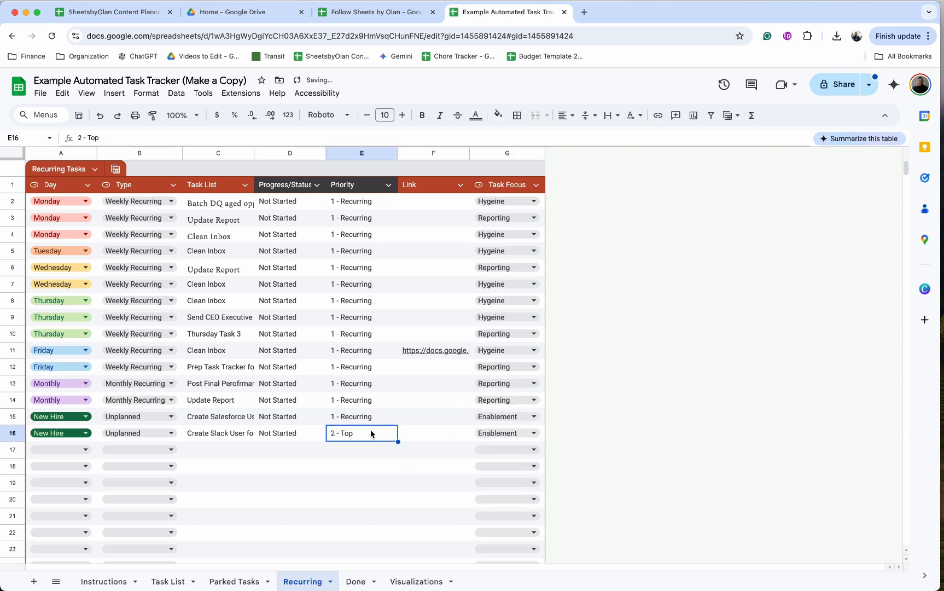
key("ctrl+c")
left_click(370, 417)
key("ctrl+v")
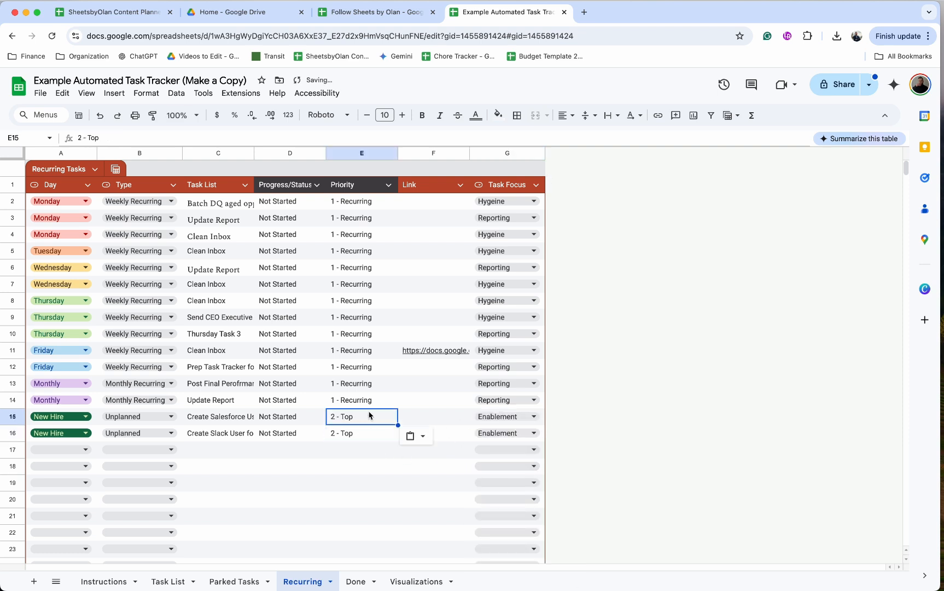
Open the spreadsheet's Apps Script project and make a copy of Monthly.gs named "New Hire"
left_click(247, 94)
left_click(259, 148)
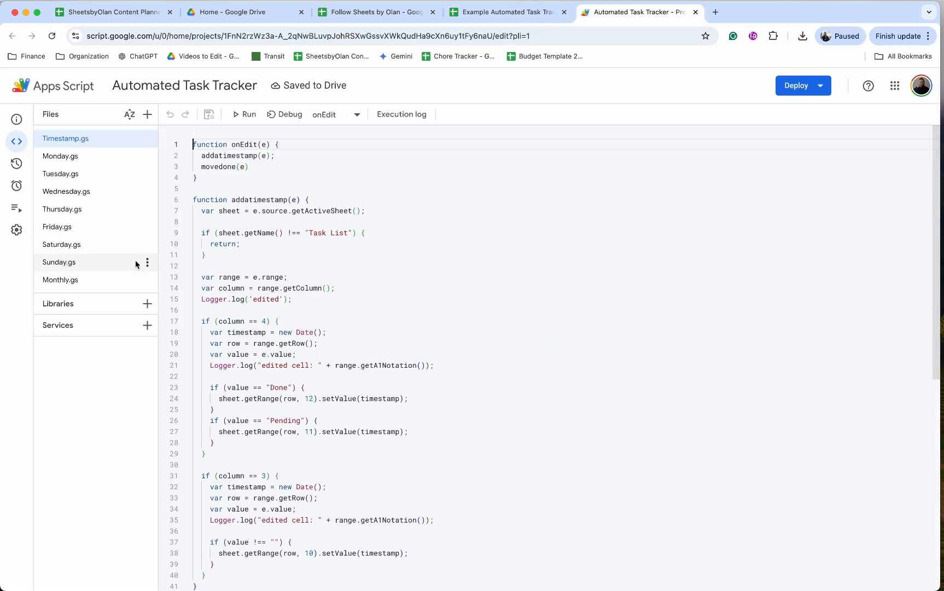
left_click(147, 280)
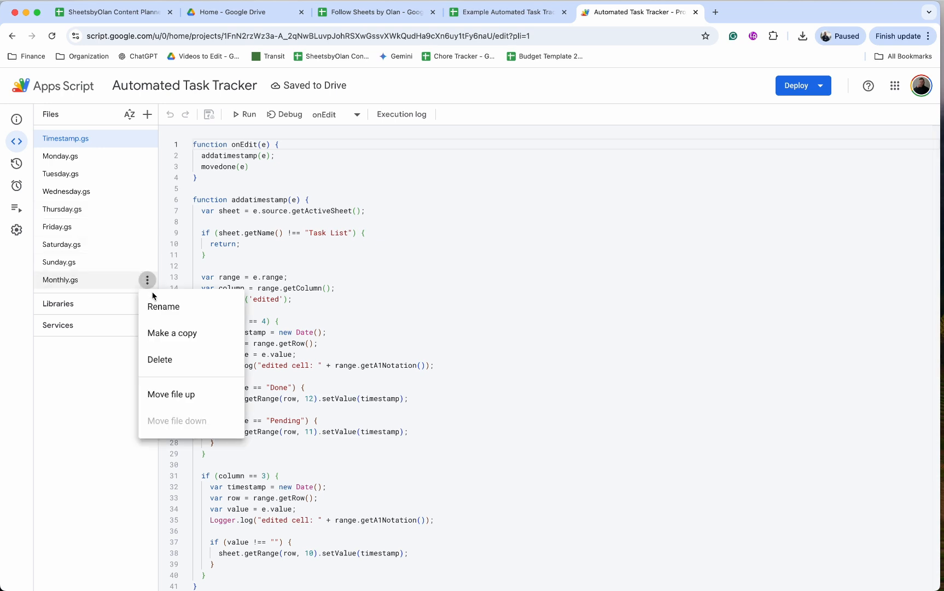
left_click(163, 334)
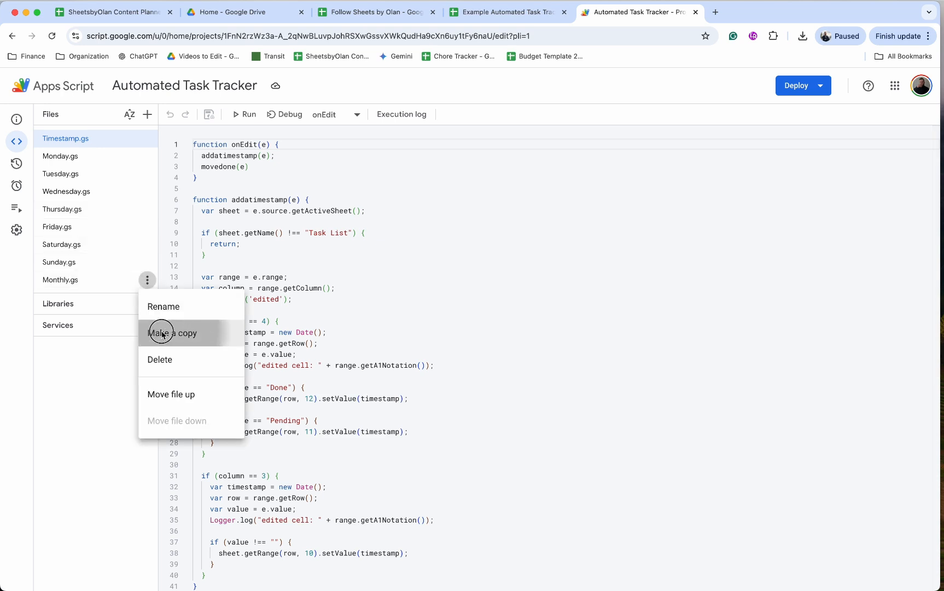
type("New")
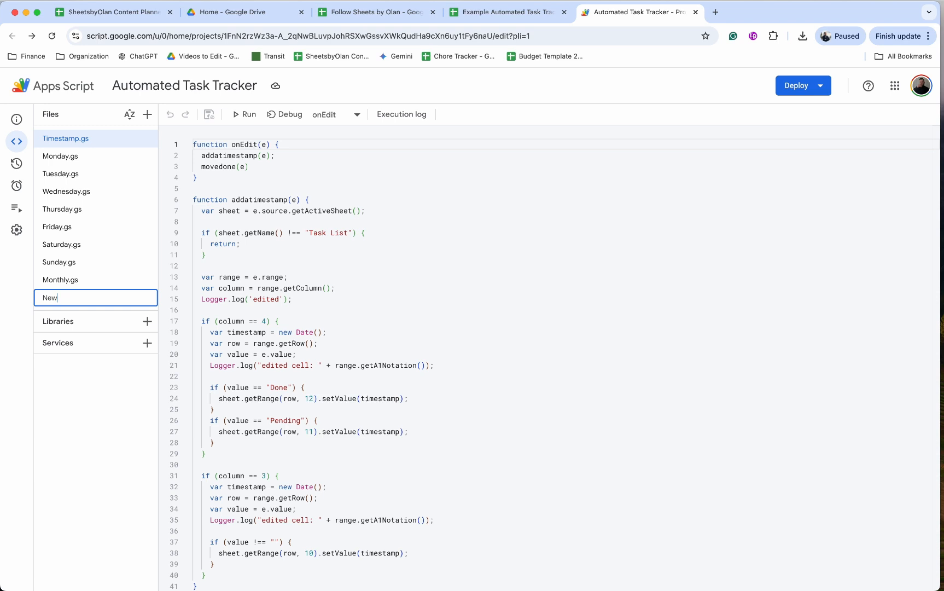
type(" Hire")
key("Return")
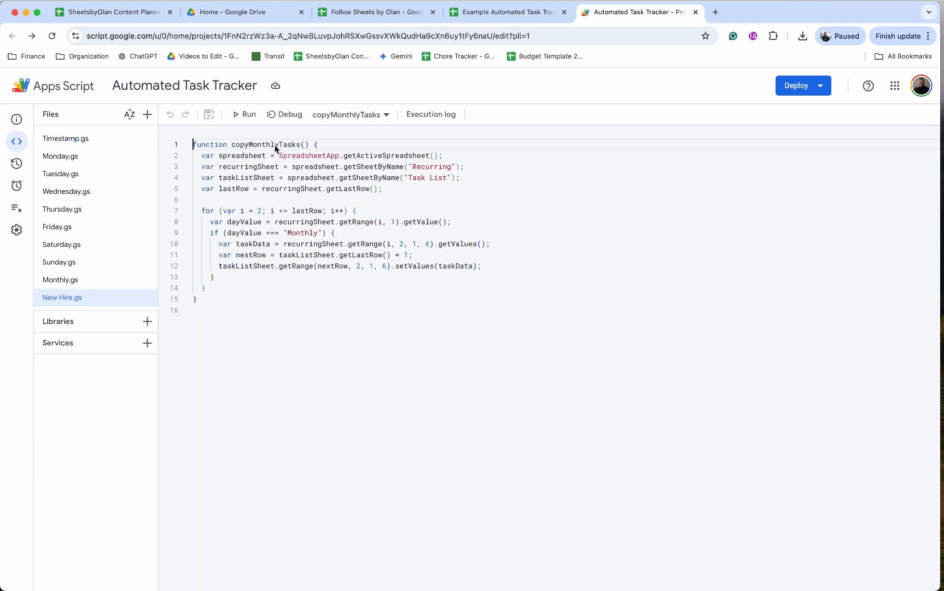
Rename the function in New Hire.gs from copyMonthlyTasks to copyNewHireTasks
left_click_drag(280, 146, 250, 147)
type("NewHire")
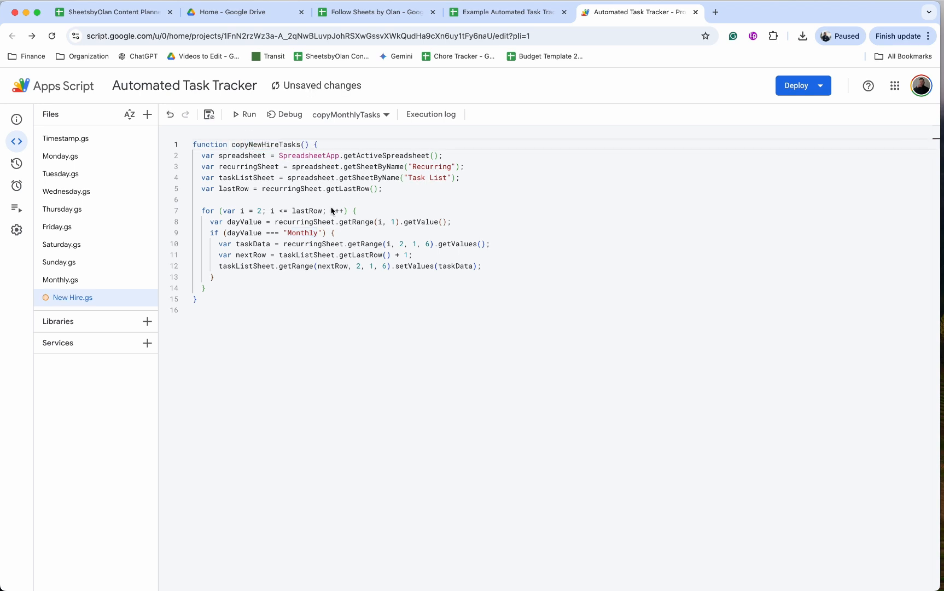
Change the dayValue condition on line 9 to match "New Hire" and save the script
double_click(309, 233)
type("NewHire")
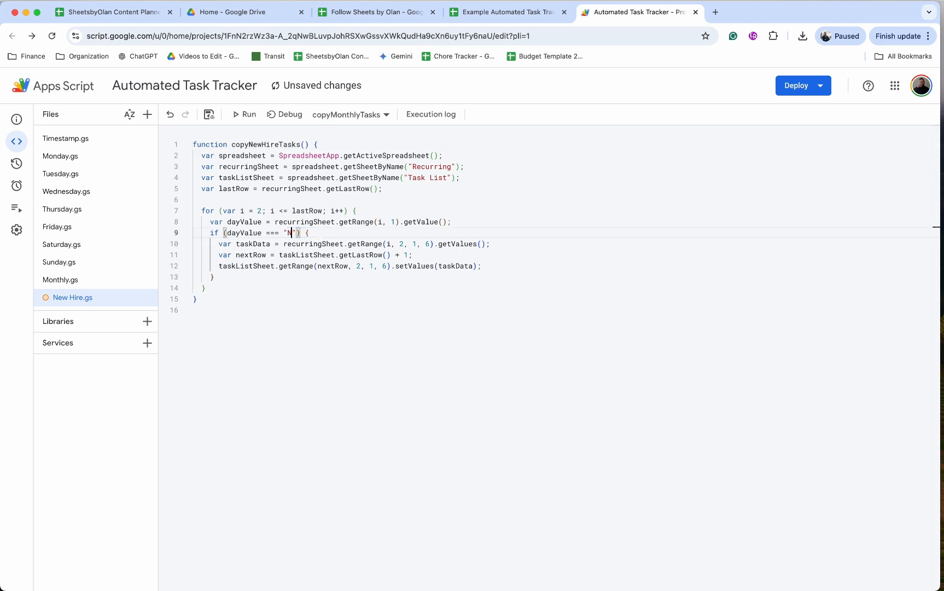
key("Left")
key("Left")
key("Left")
key("Left")
key("super+s")
Run copyNewHireTasks, then switch to the spreadsheet's Task List sheet and select the copied task names in C13:C14
mouse_move(17, 188)
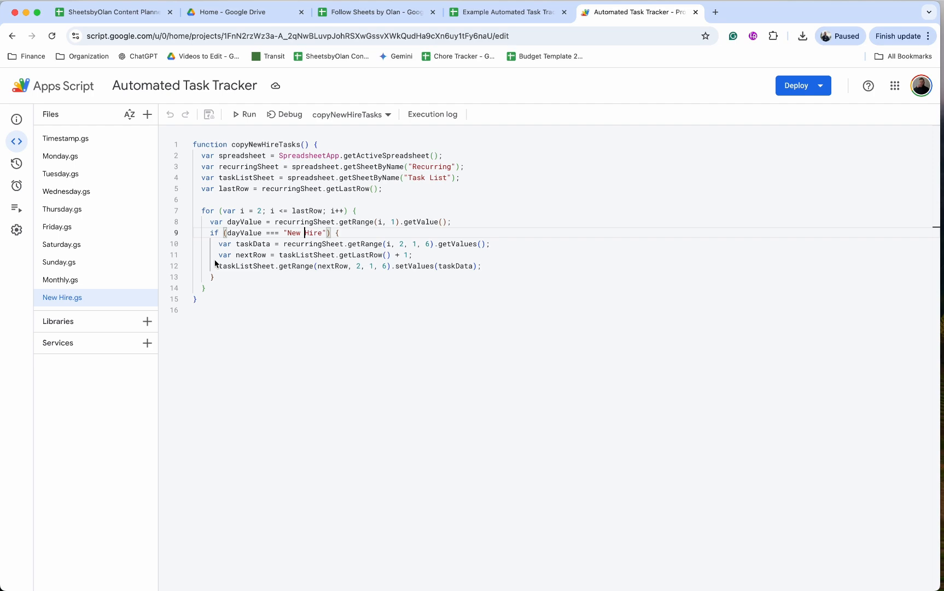
left_click(246, 116)
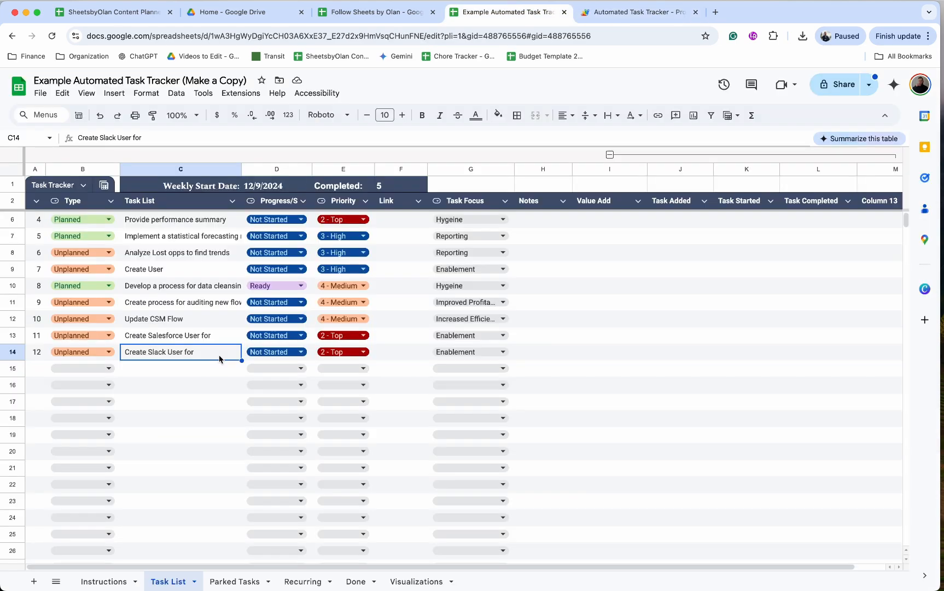
left_click_drag(213, 341, 208, 360)
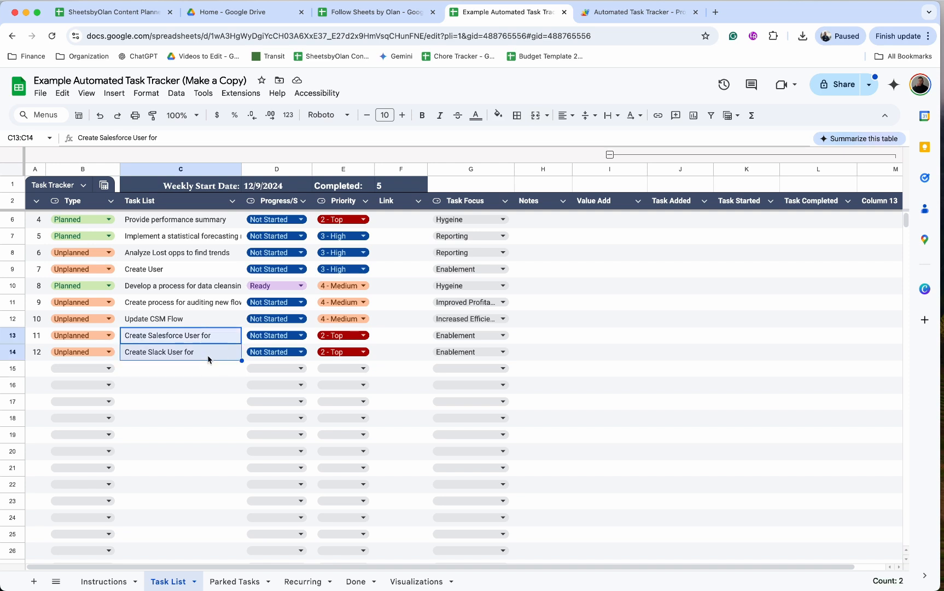